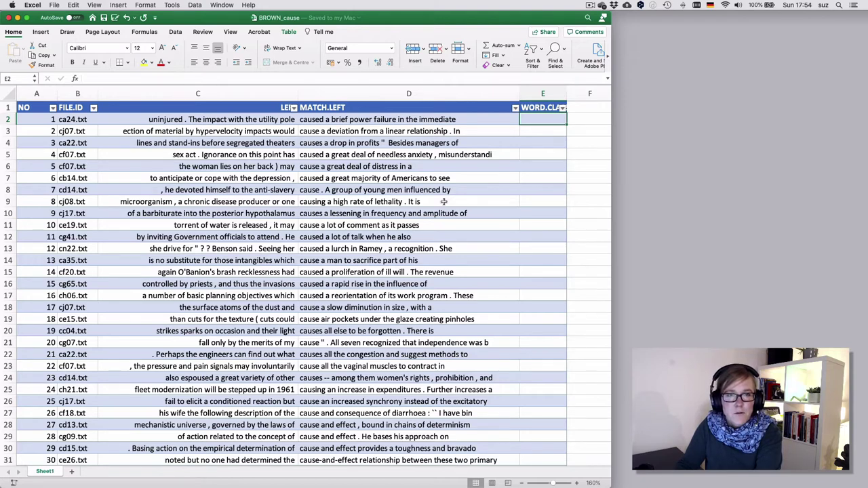
Annotate concordance lines 1 to 6 as "verb" in the word class column, cells E2 to E7
{"action": "type", "text": "verb"}
{"action": "key", "text": "Return"}
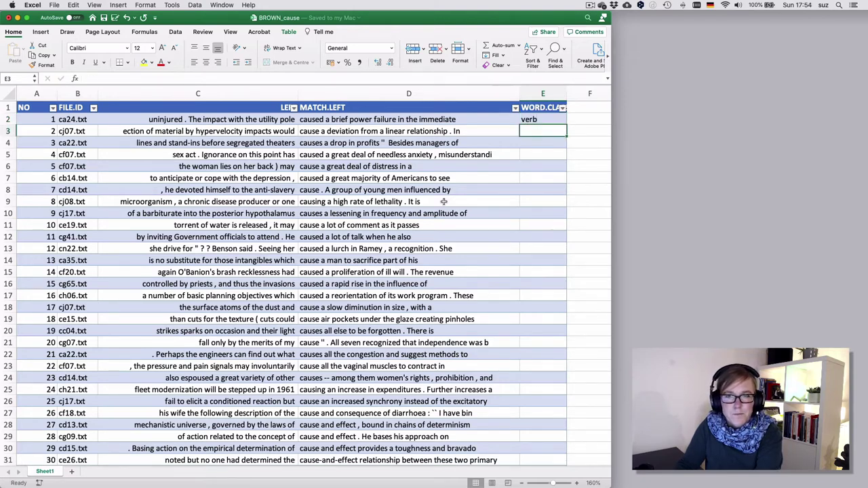
{"action": "type", "text": "verb"}
{"action": "key", "text": "Return"}
{"action": "type", "text": "verb"}
{"action": "key", "text": "Return"}
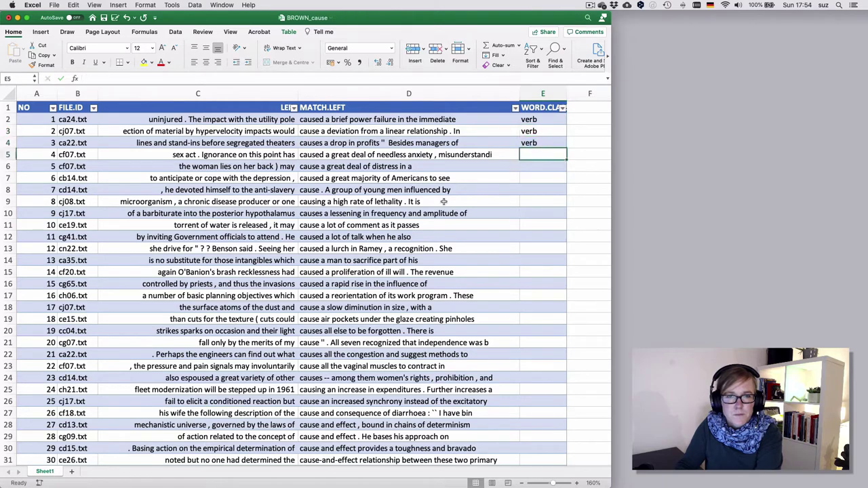
{"action": "type", "text": "verb"}
{"action": "key", "text": "Return"}
{"action": "type", "text": "verb"}
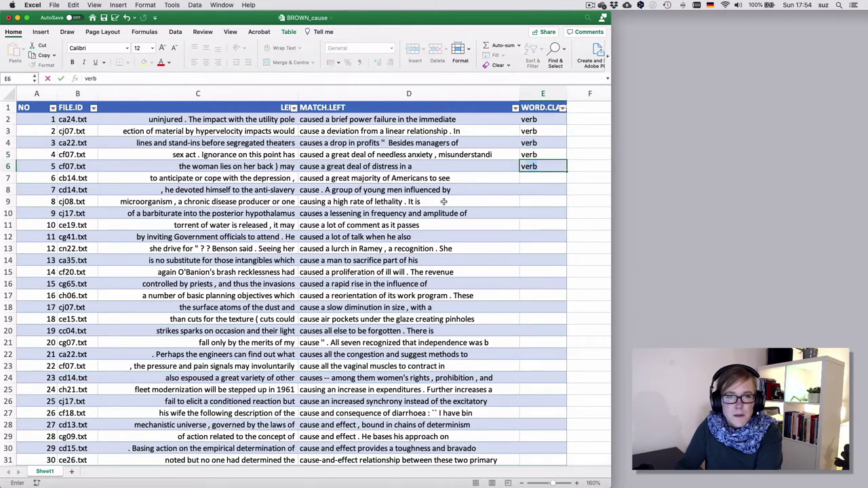
{"action": "key", "text": "Return"}
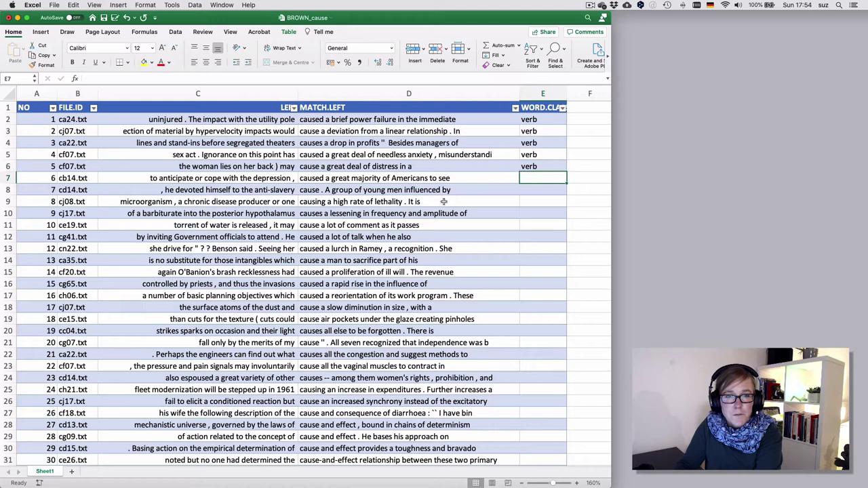
{"action": "type", "text": "verb"}
{"action": "key", "text": "Return"}
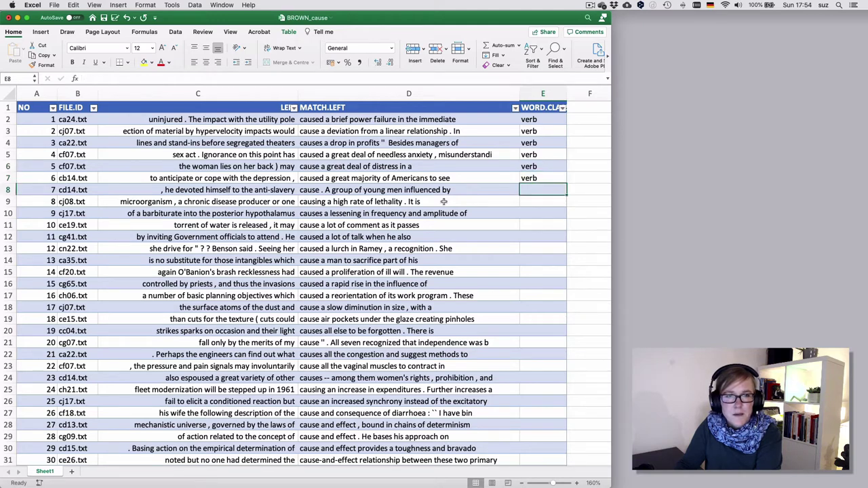
Annotate line 7 as "noun" in E8 and lines 8 to 10 as "verb" in E9 to E11
{"action": "type", "text": "noun"}
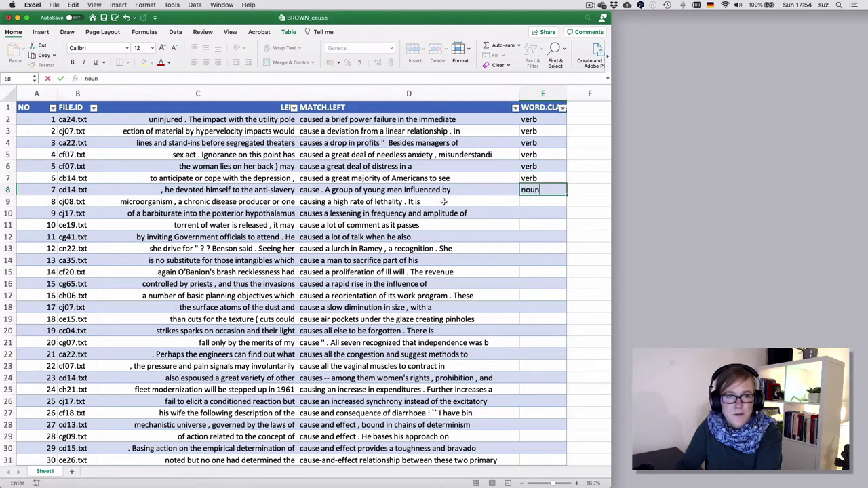
{"action": "key", "text": "Return"}
{"action": "type", "text": "verb"}
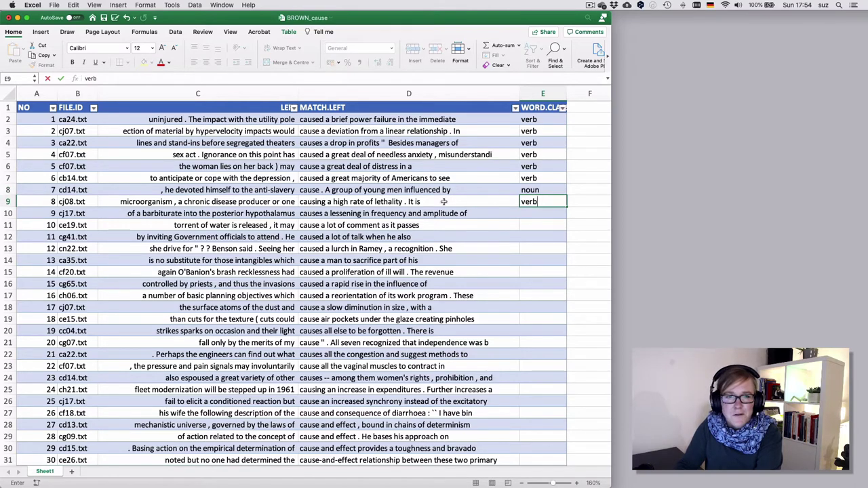
{"action": "key", "text": "Return"}
{"action": "type", "text": "verb"}
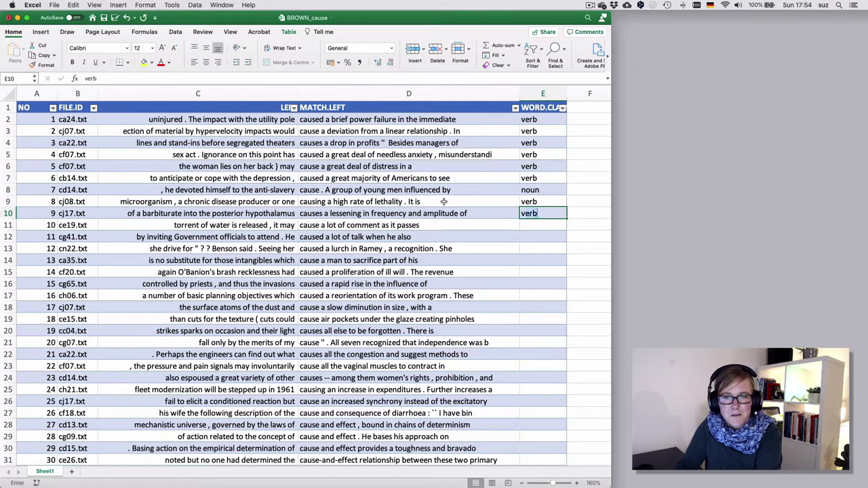
{"action": "key", "text": "Return"}
{"action": "type", "text": "verb"}
{"action": "key", "text": "Return"}
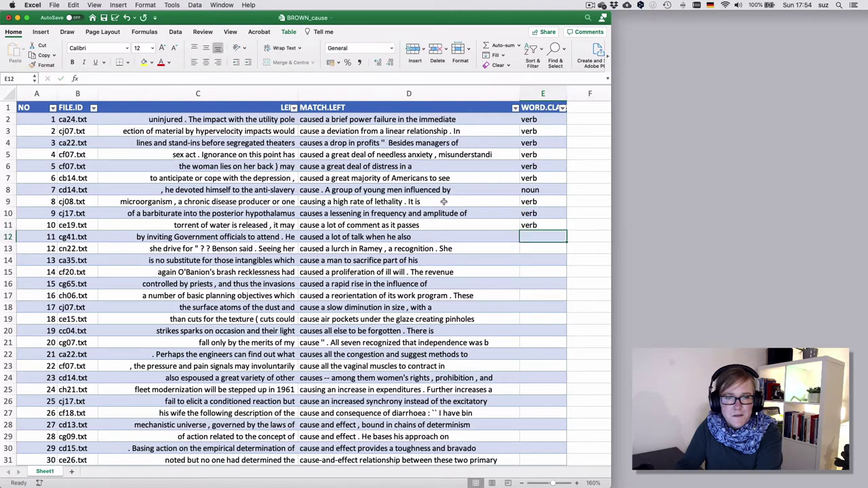
Annotate concordance lines 11 to 14 as "verb" in cells E12 to E15
{"action": "type", "text": "verb"}
{"action": "key", "text": "Return"}
{"action": "type", "text": "verb"}
{"action": "key", "text": "Return"}
{"action": "type", "text": "verb"}
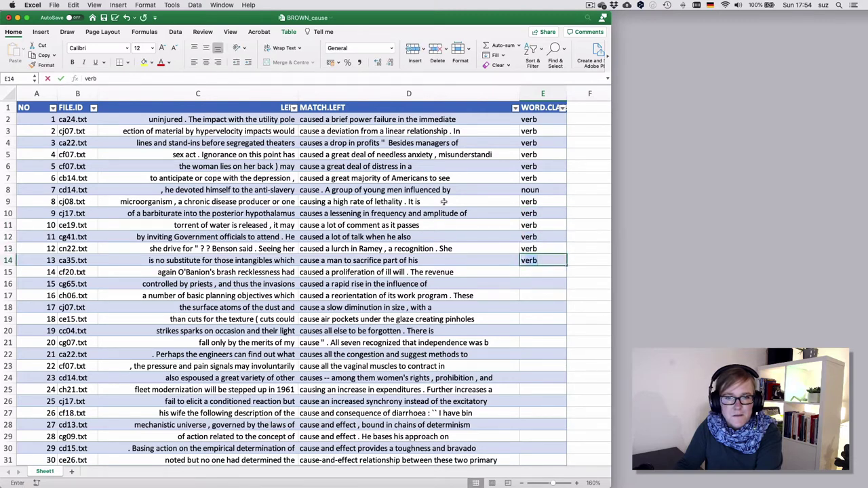
{"action": "key", "text": "Return"}
{"action": "type", "text": "verb"}
{"action": "key", "text": "Return"}
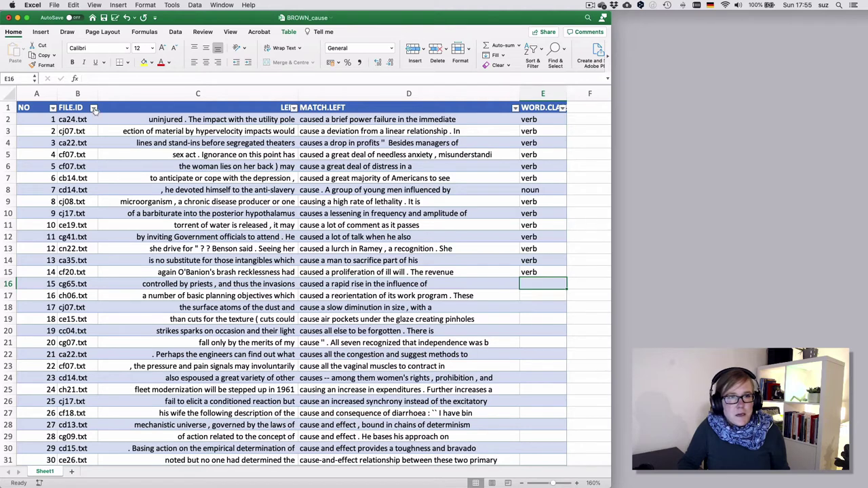
Sort the table by FILE.ID in ascending order and close the sort and filter options
{"action": "left_click", "coordinate": [94, 108]}
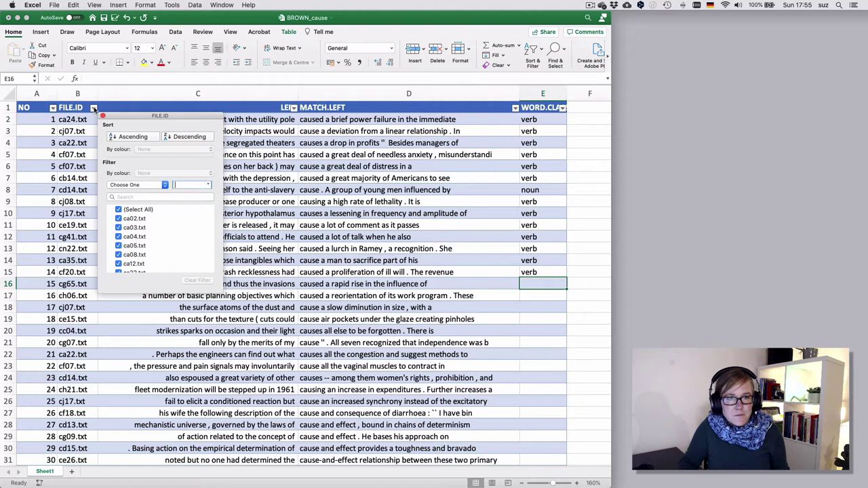
{"action": "left_click", "coordinate": [134, 136]}
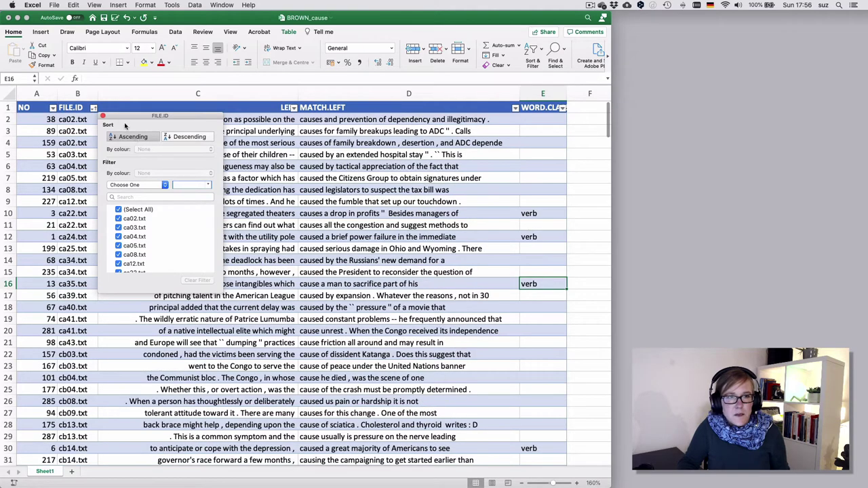
{"action": "left_click", "coordinate": [103, 116]}
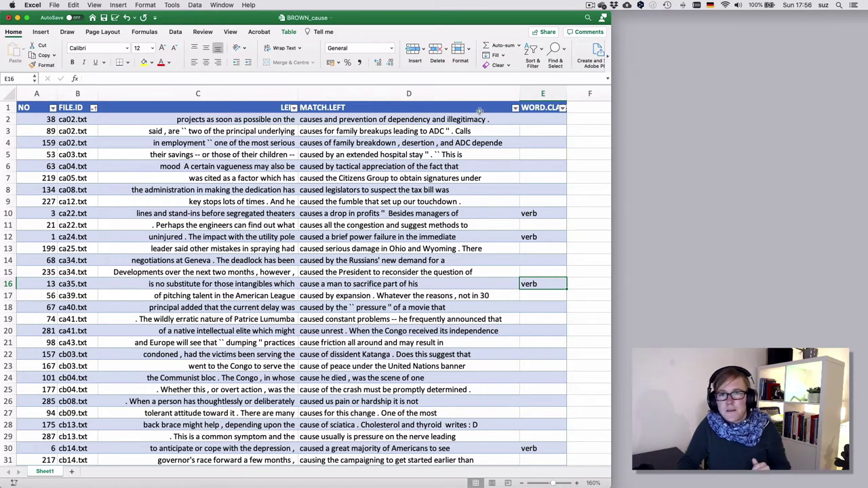
Annotate the three ca02.txt lines as "noun" in the word class column, cells E2 to E4
{"action": "left_click", "coordinate": [548, 118]}
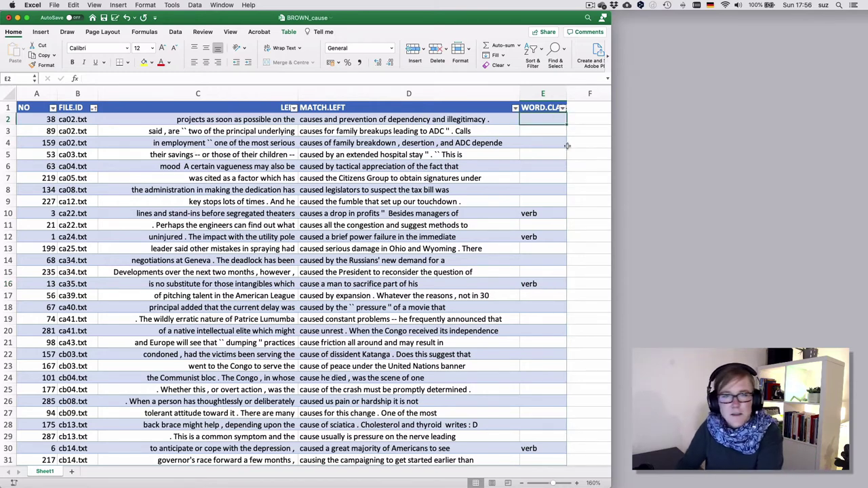
{"action": "type", "text": "noun"}
{"action": "key", "text": "Return"}
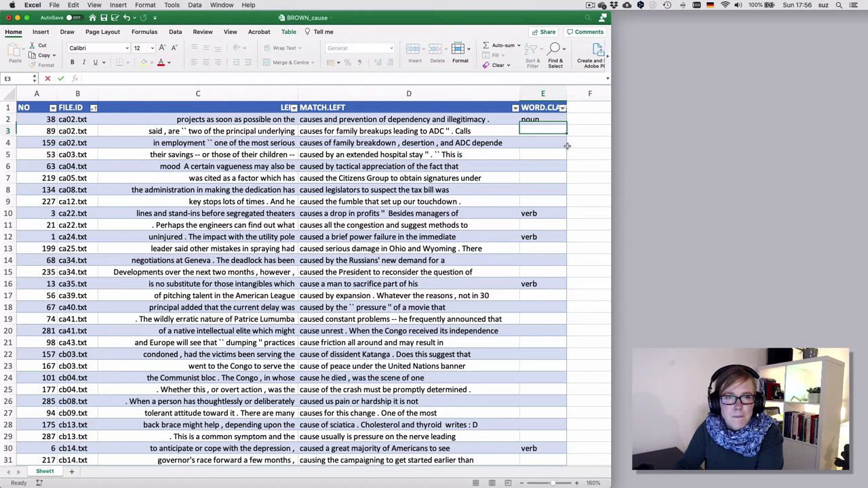
{"action": "type", "text": "noun"}
{"action": "key", "text": "Return"}
{"action": "type", "text": "noun"}
{"action": "key", "text": "Return"}
Fill the empty word class cells in rows 5 to 13 with "verb" and select the range E2 to E13
{"action": "type", "text": "verb verb verb "}
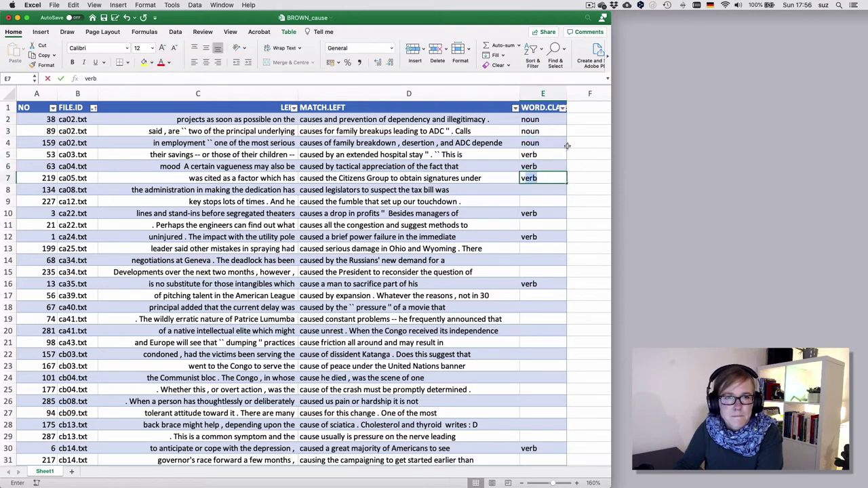
{"action": "type", "text": "verb verb"}
{"action": "key", "text": "Return"}
{"action": "type", "text": "verb"}
{"action": "key", "text": "Return"}
{"action": "key", "text": "Return"}
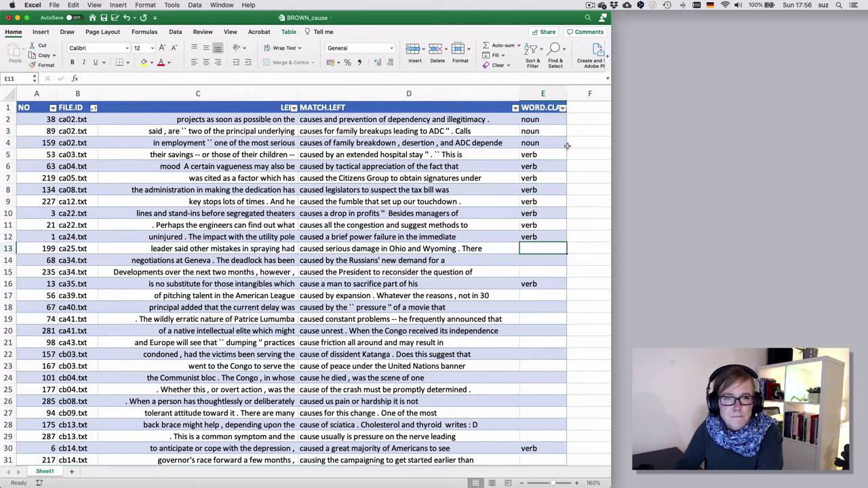
{"action": "type", "text": "verb"}
{"action": "key", "text": "Return"}
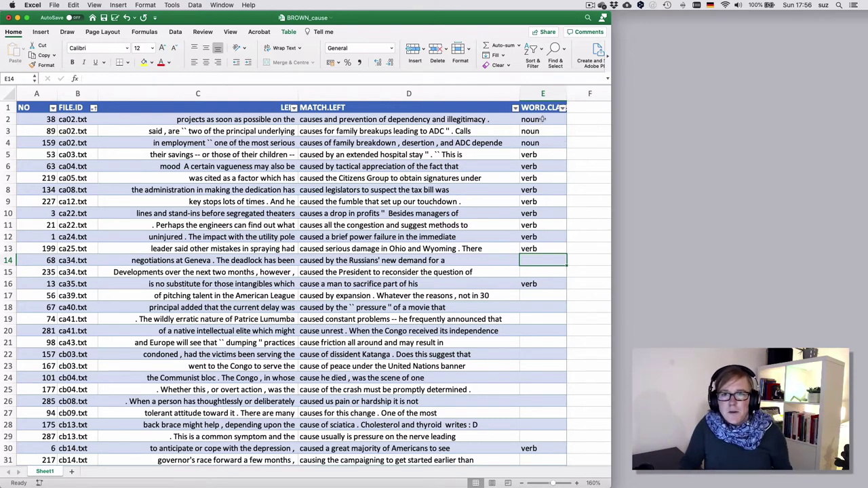
{"action": "left_click_drag", "start_coordinate": [541, 120], "coordinate": [545, 248]}
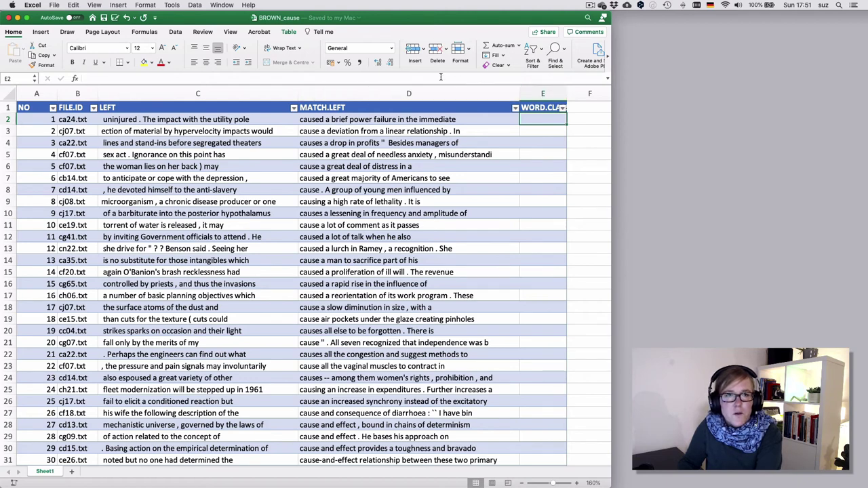
Right-align the whole LEFT context column so its text ends directly beside the MATCH.LEFT column
{"action": "left_click", "coordinate": [214, 94]}
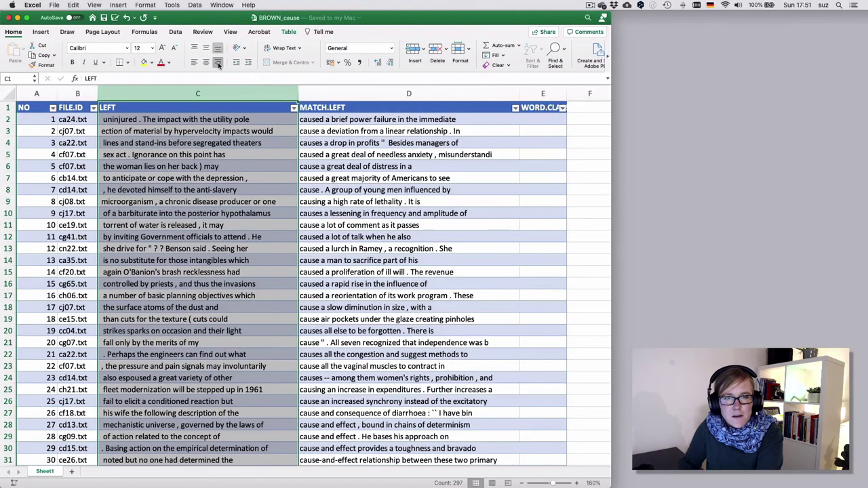
{"action": "left_click", "coordinate": [218, 62]}
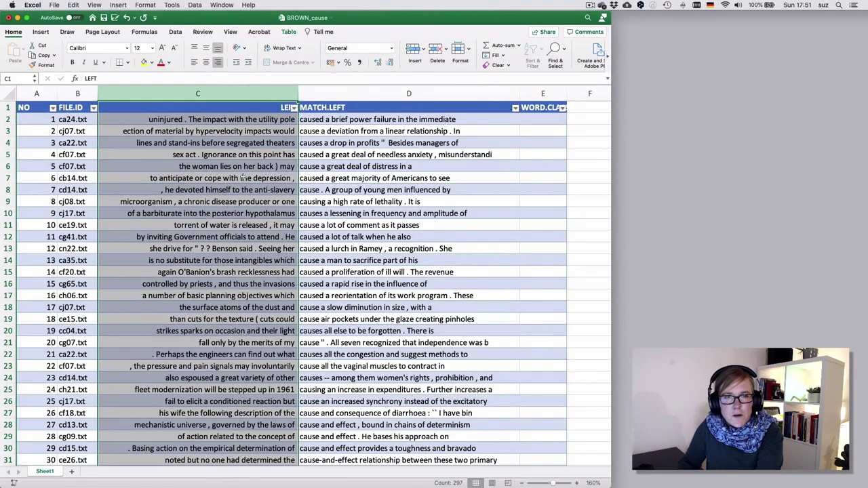